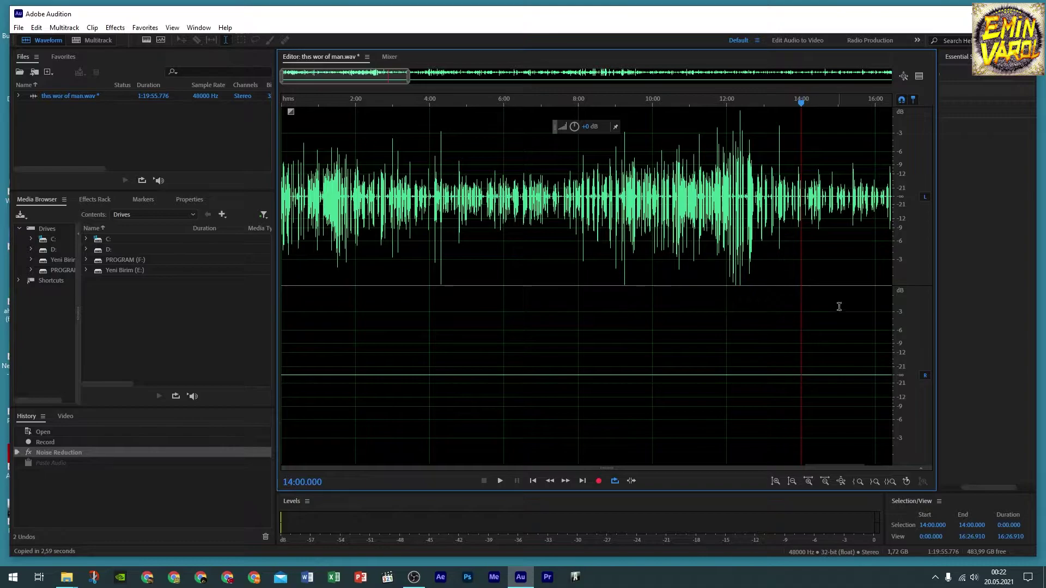
left_click(533, 481)
left_click(502, 190)
left_click_drag(517, 191, 852, 197)
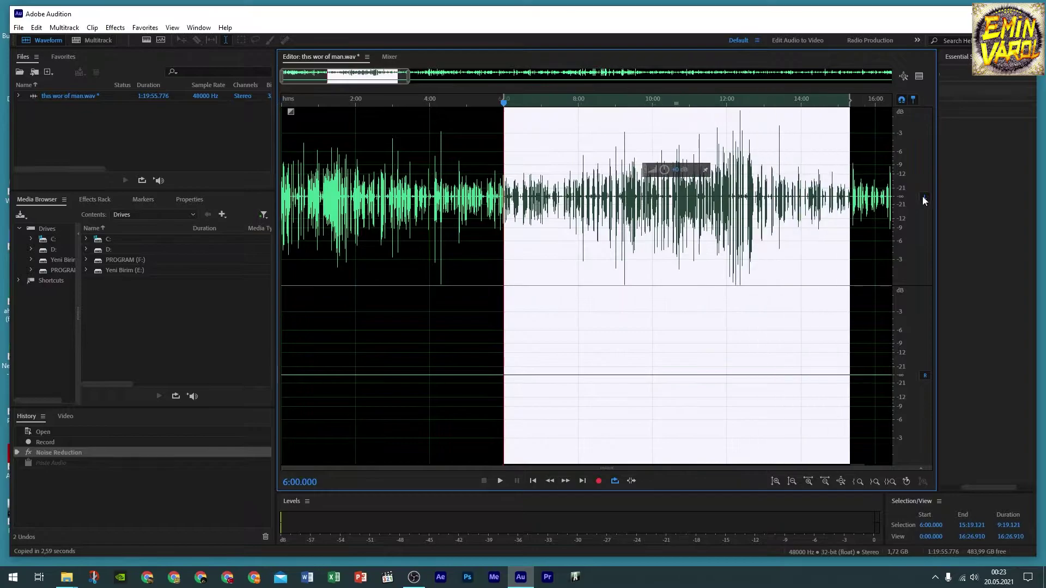
left_click(434, 248)
left_click(533, 480)
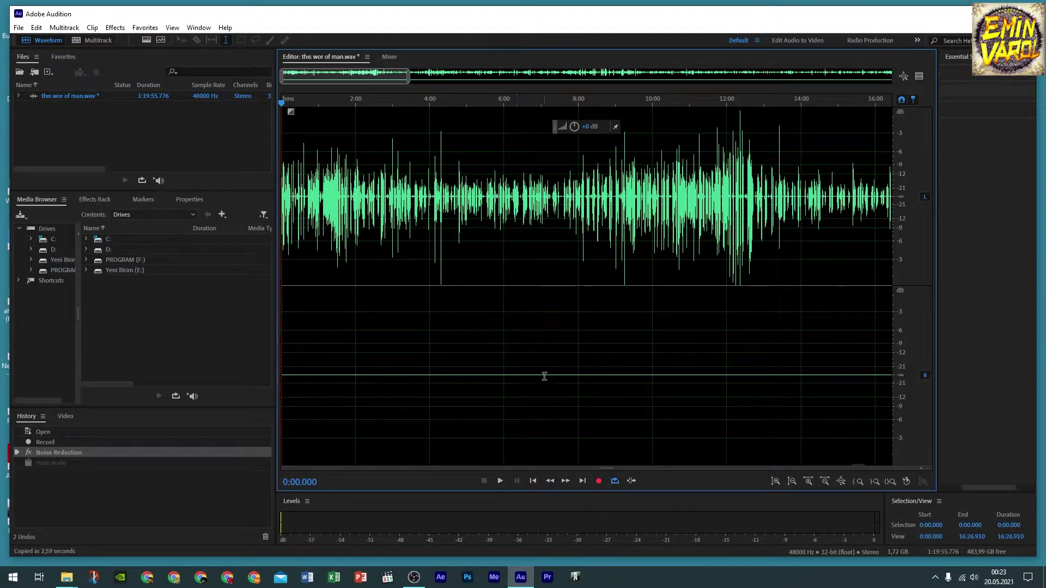
Step: Disable the right channel of the recording, keeping only the left channel active
left_click(924, 377)
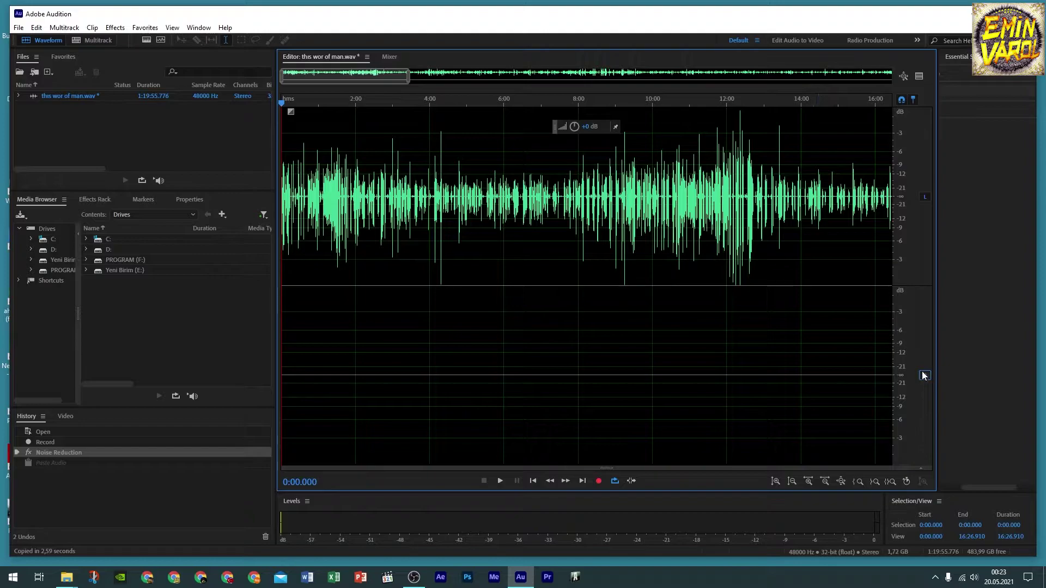
left_click(925, 196)
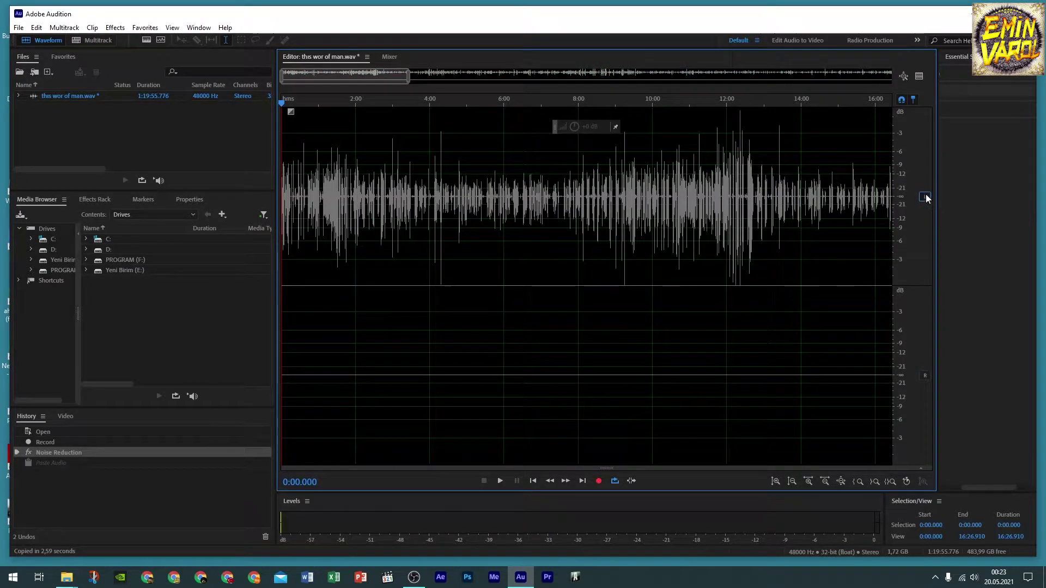
left_click(925, 197)
left_click(925, 376)
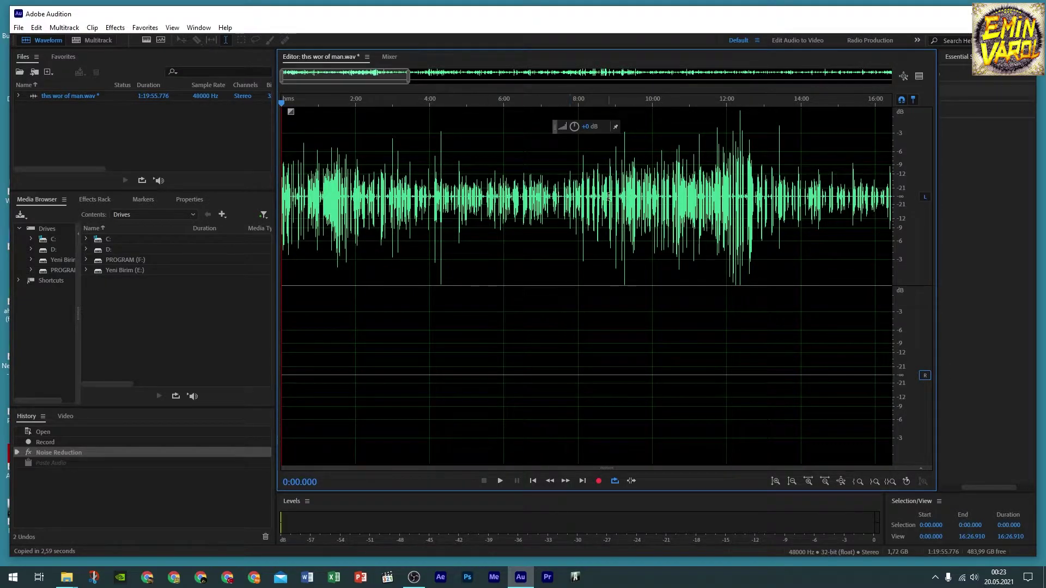
Step: Select the whole left channel of the recording and copy its audio
right_click(509, 191)
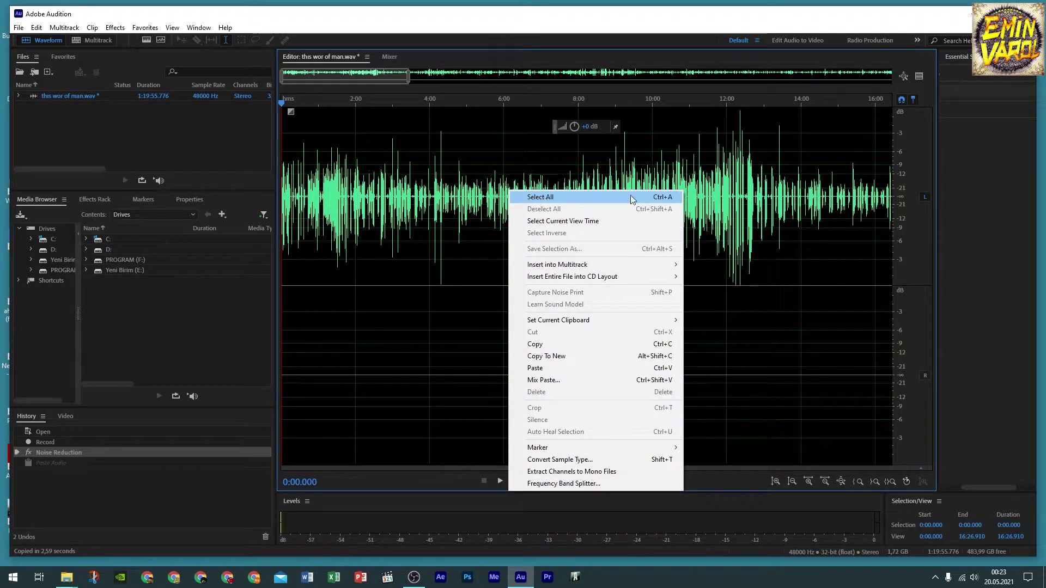
left_click(655, 198)
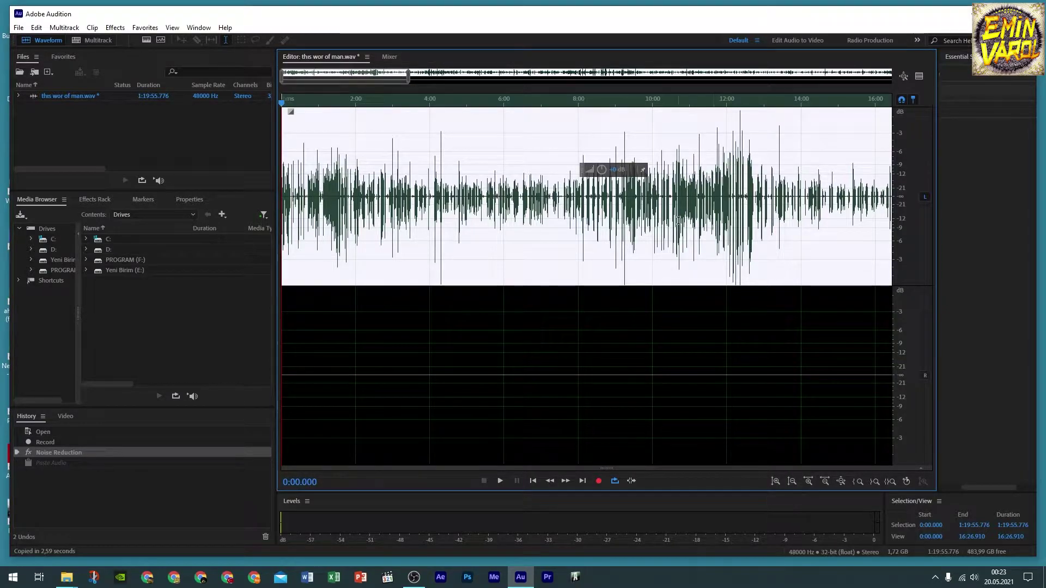
right_click(529, 217)
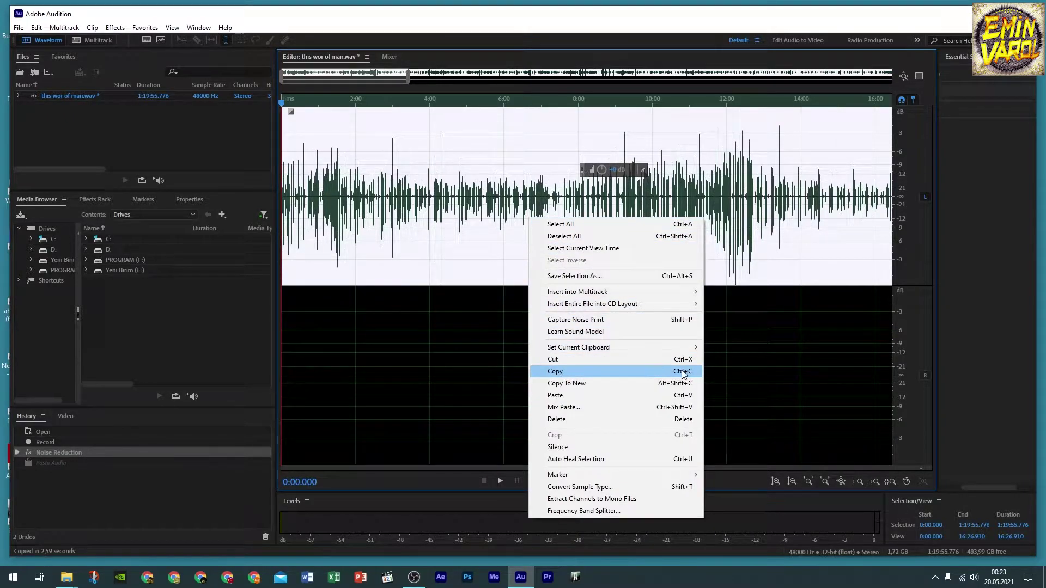
left_click(556, 371)
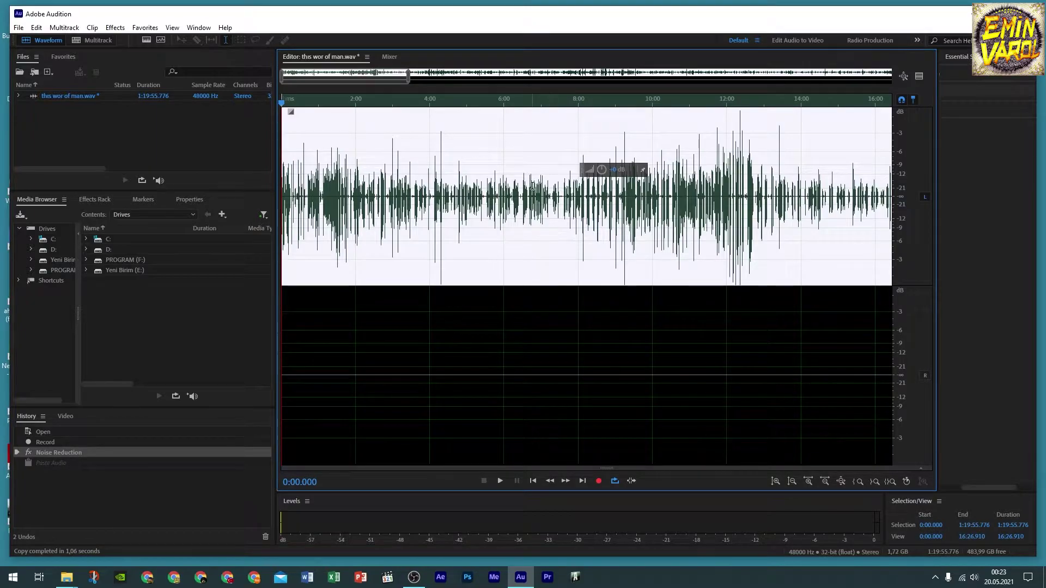
Step: Make only the right channel active, paste the copied audio into it, and re-enable the left channel
left_click(924, 197)
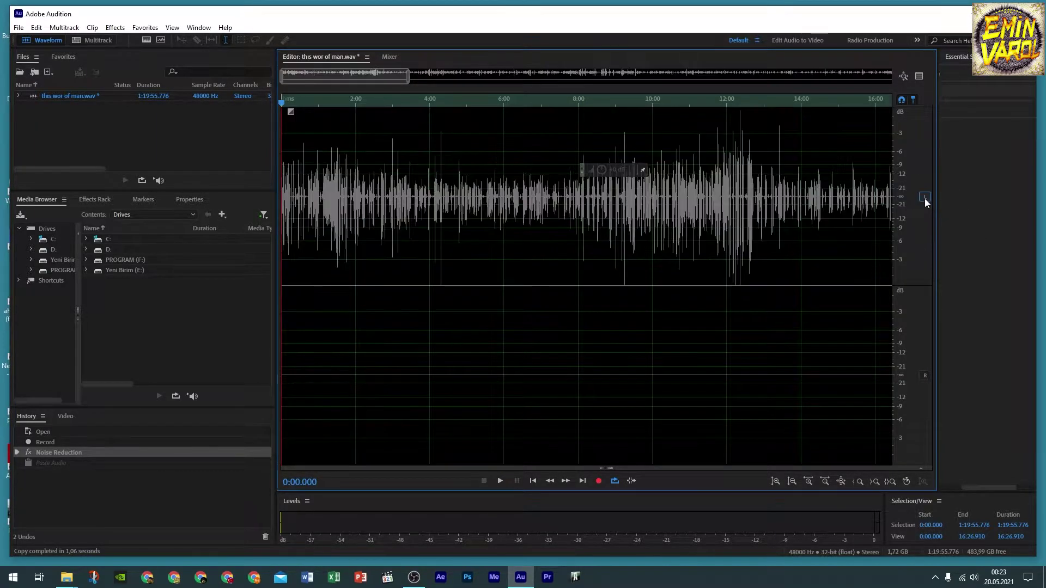
left_click(926, 376)
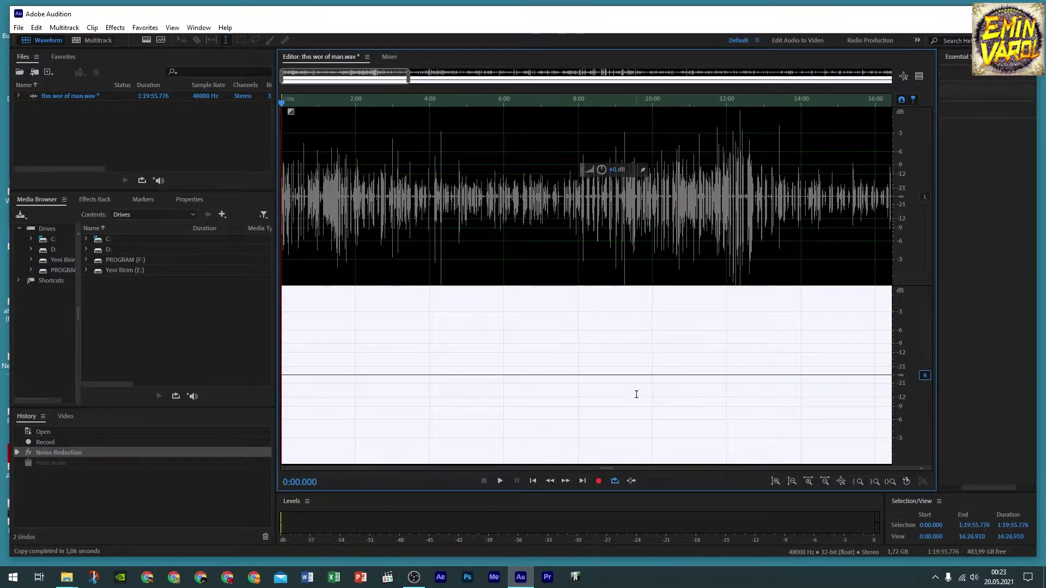
right_click(603, 342)
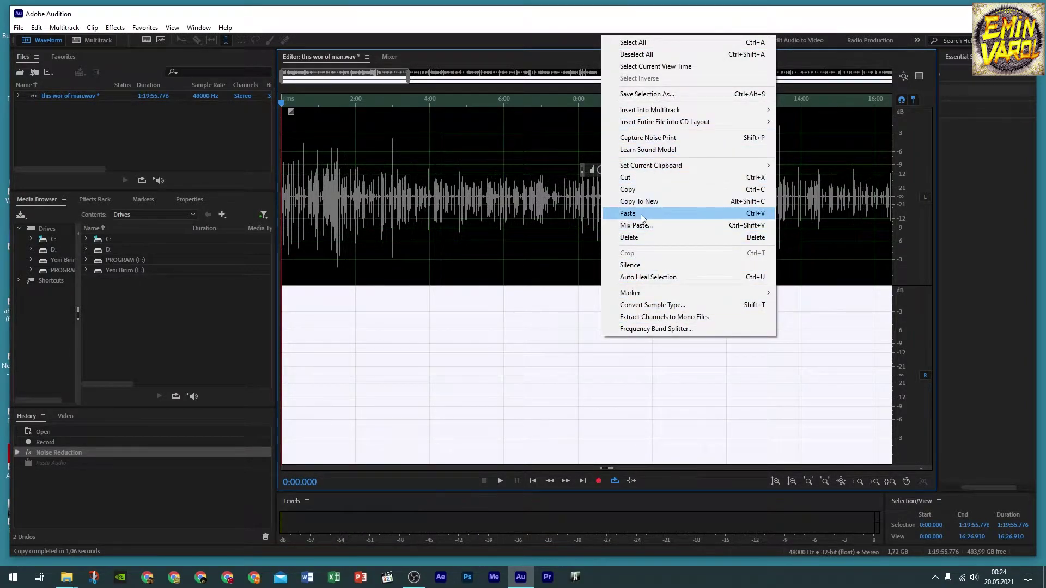
left_click(757, 216)
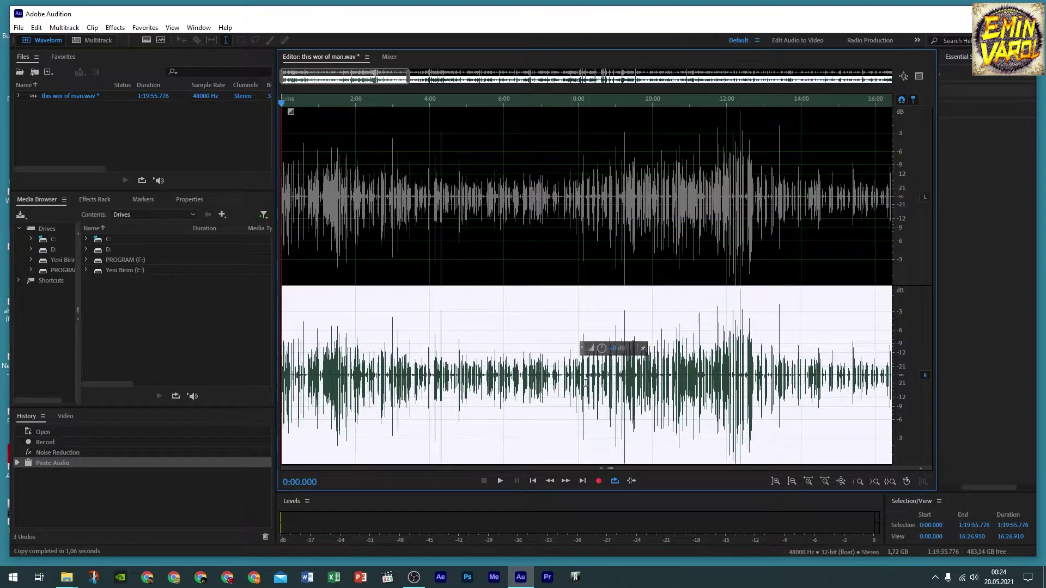
left_click(924, 197)
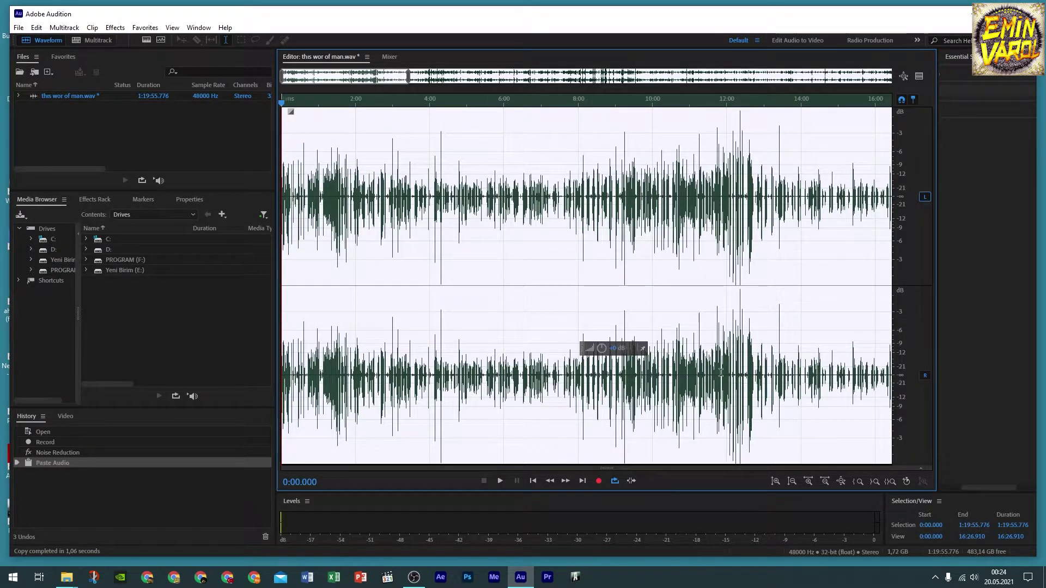
Step: Save the two-channel recording as this wor of man.wav in Wave PCM format in the Documents folder
left_click(18, 29)
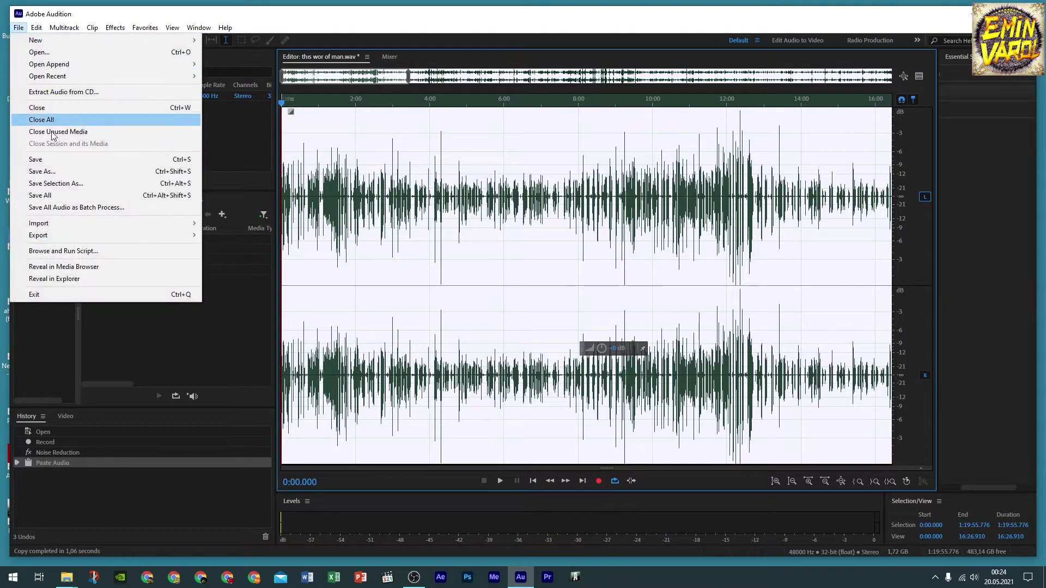
left_click(61, 171)
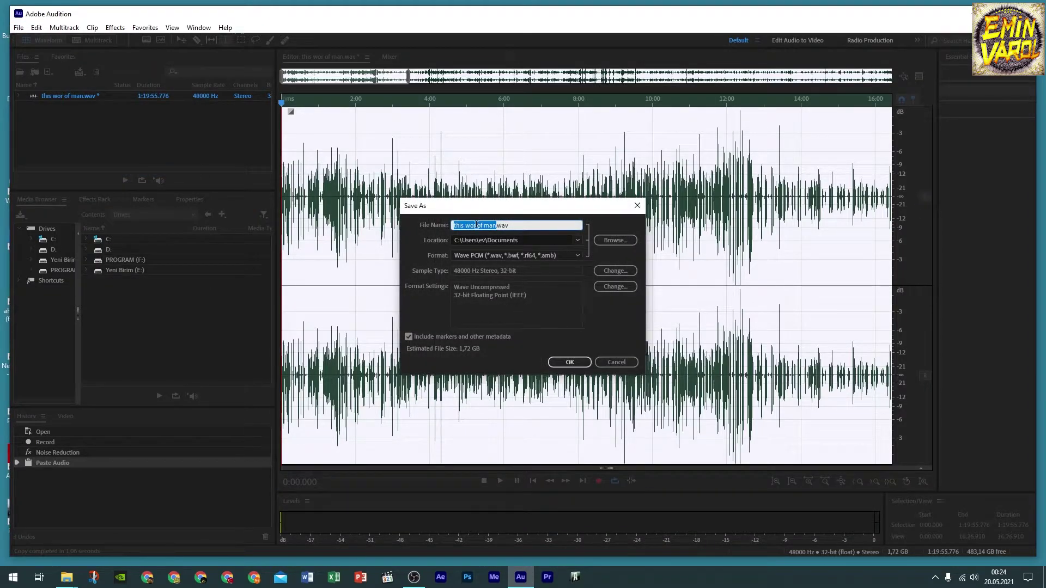
left_click(569, 363)
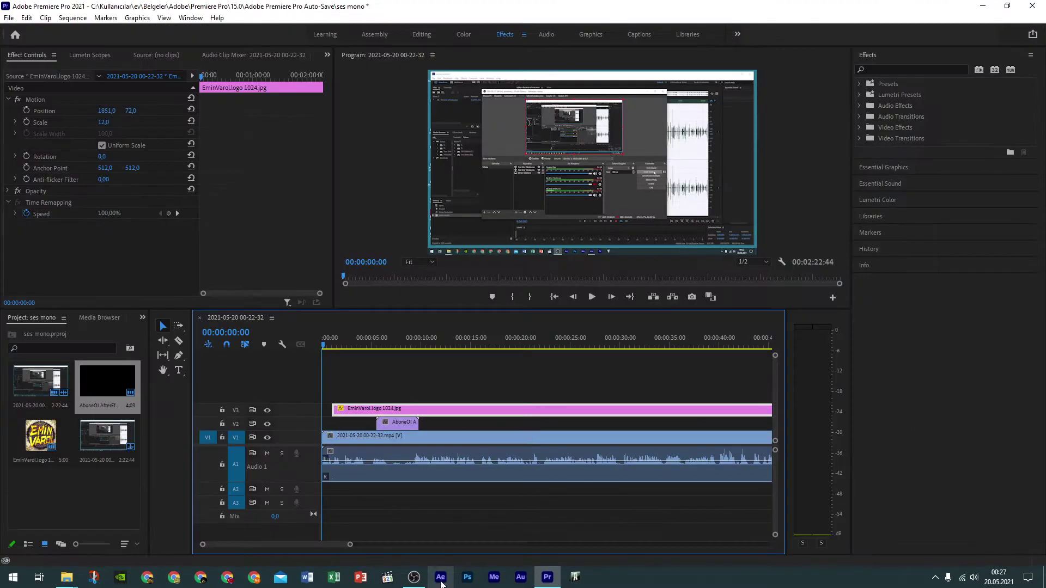
left_click_drag(350, 544, 490, 545)
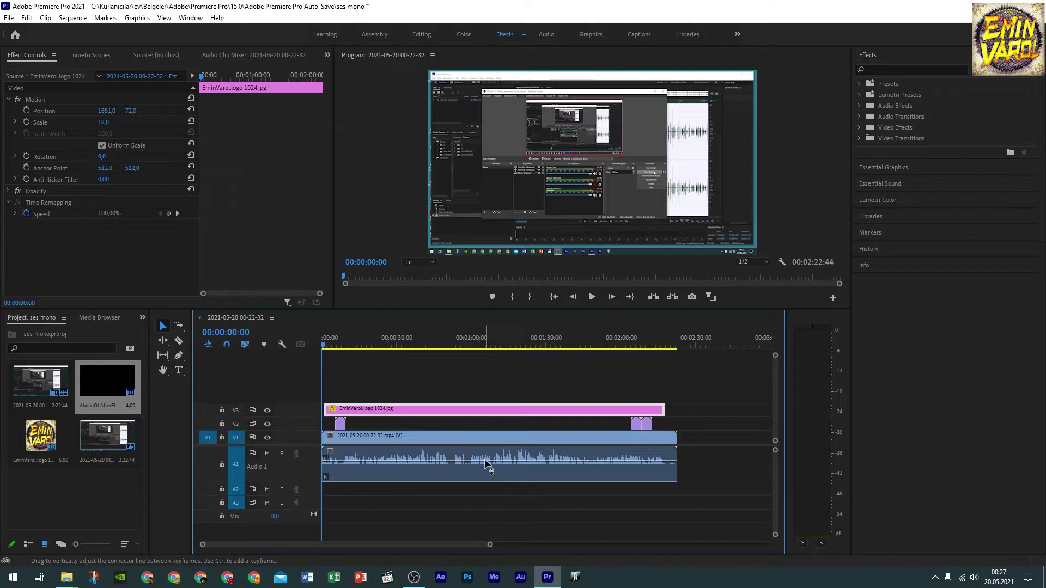
left_click_drag(313, 483, 313, 502)
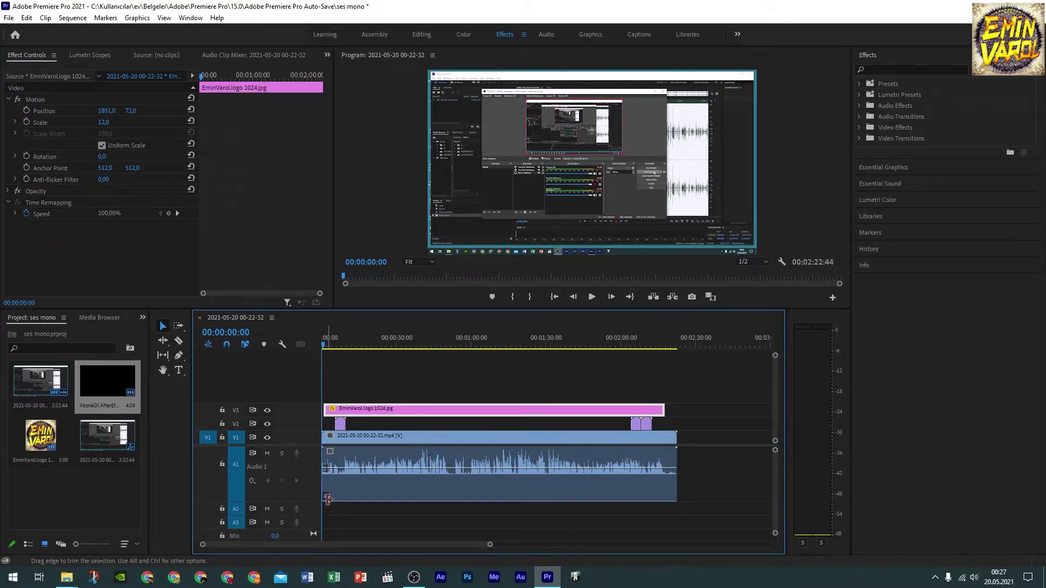
right_click(479, 455)
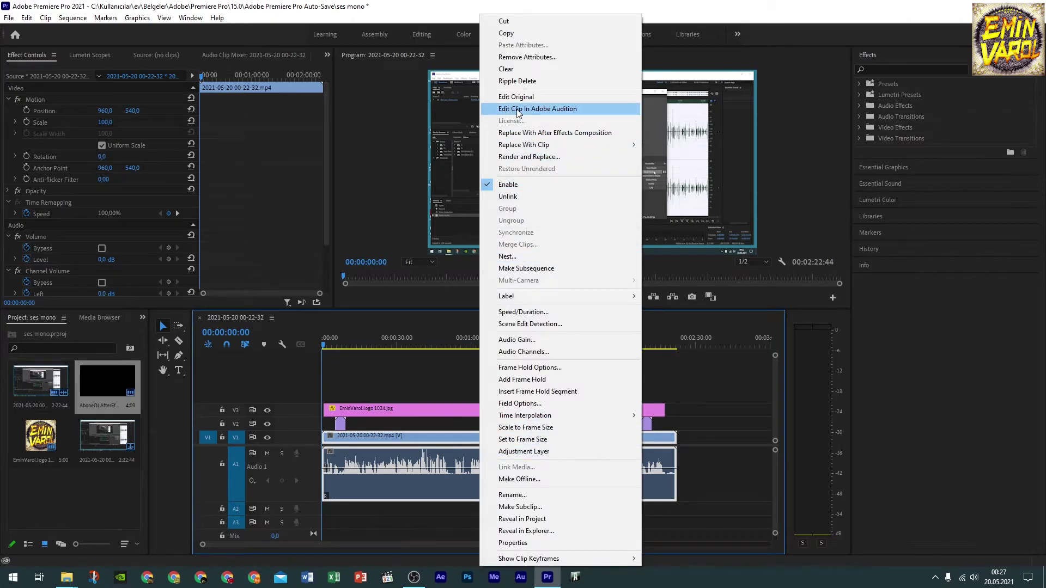
left_click(565, 111)
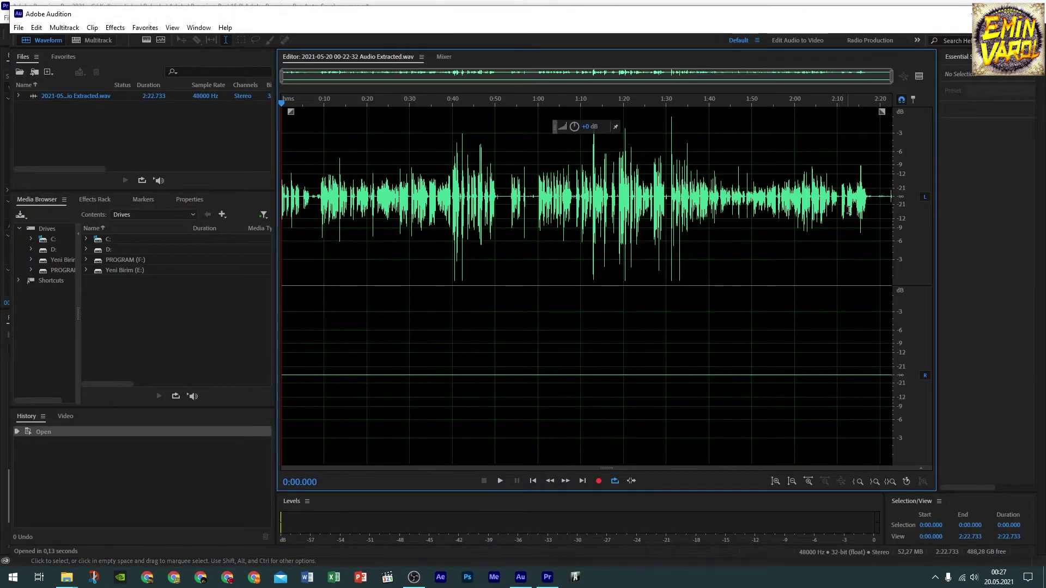
Step: Disable the right channel of the extracted audio, then select and copy the entire left channel
left_click(926, 376)
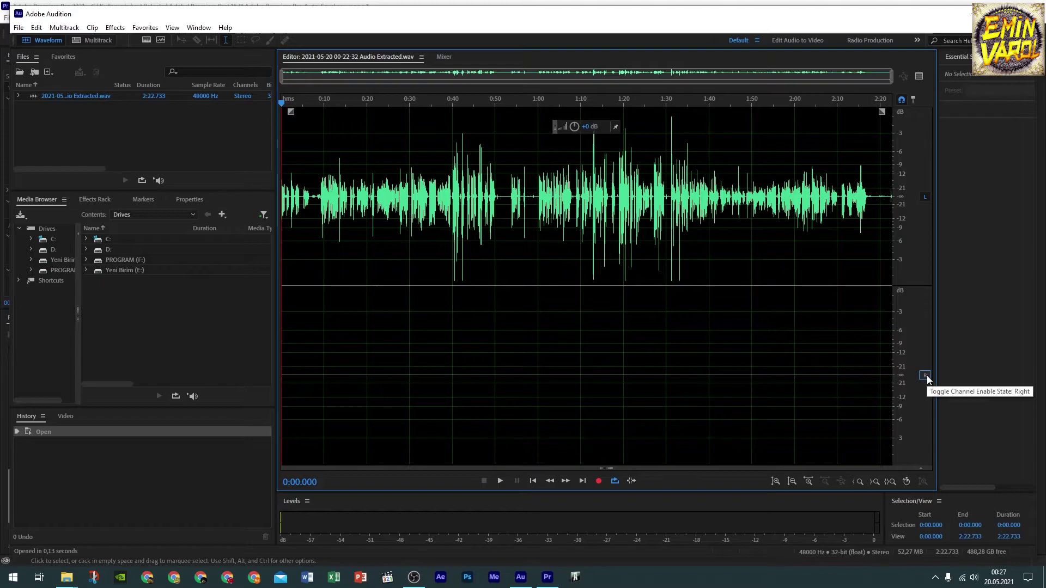
right_click(524, 185)
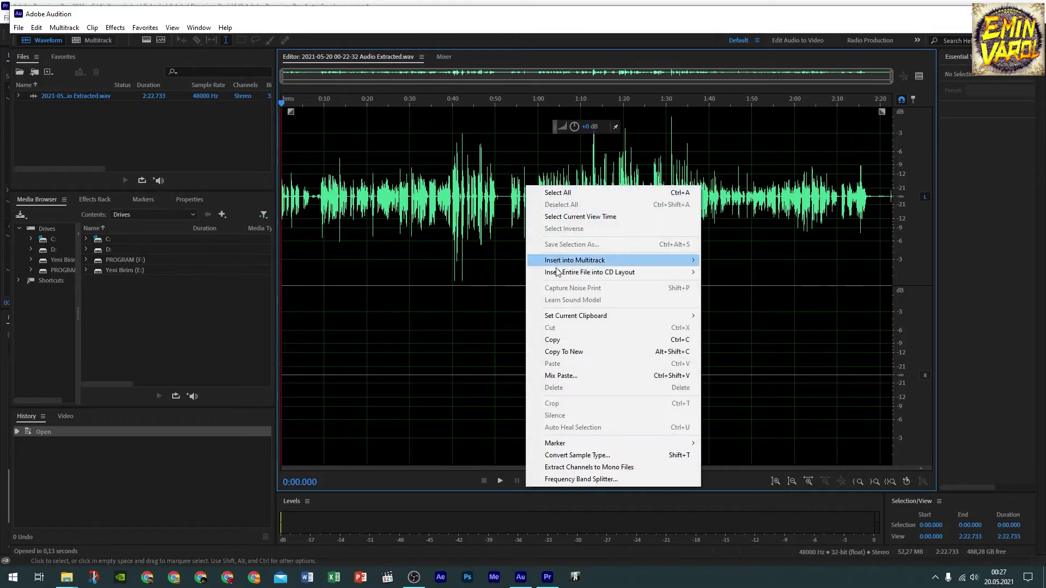
left_click(556, 194)
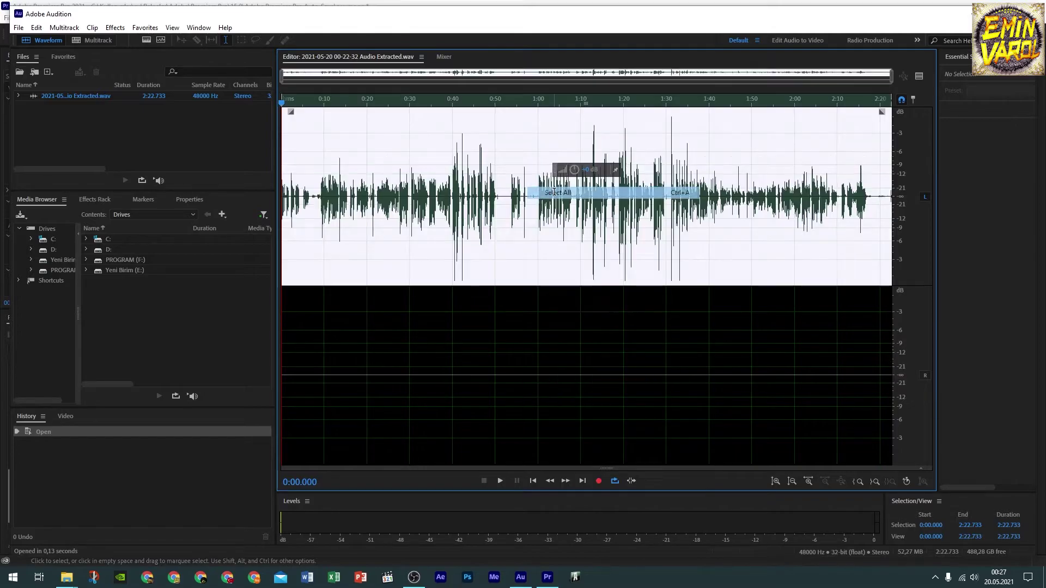
right_click(472, 180)
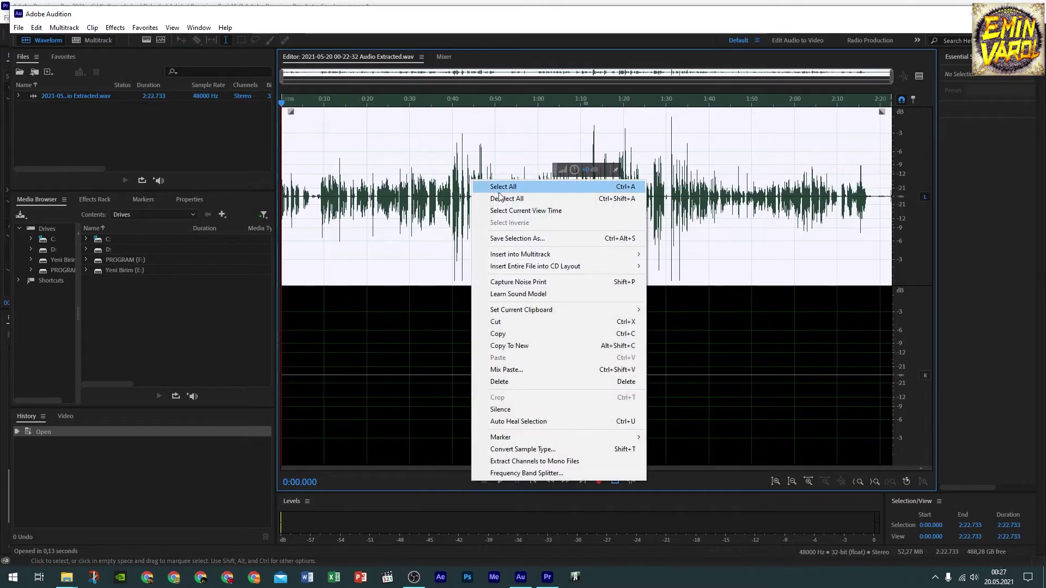
left_click(506, 334)
Step: Paste the copied audio into the right channel alone by disabling the left channel, then re-enable the left channel
left_click(924, 196)
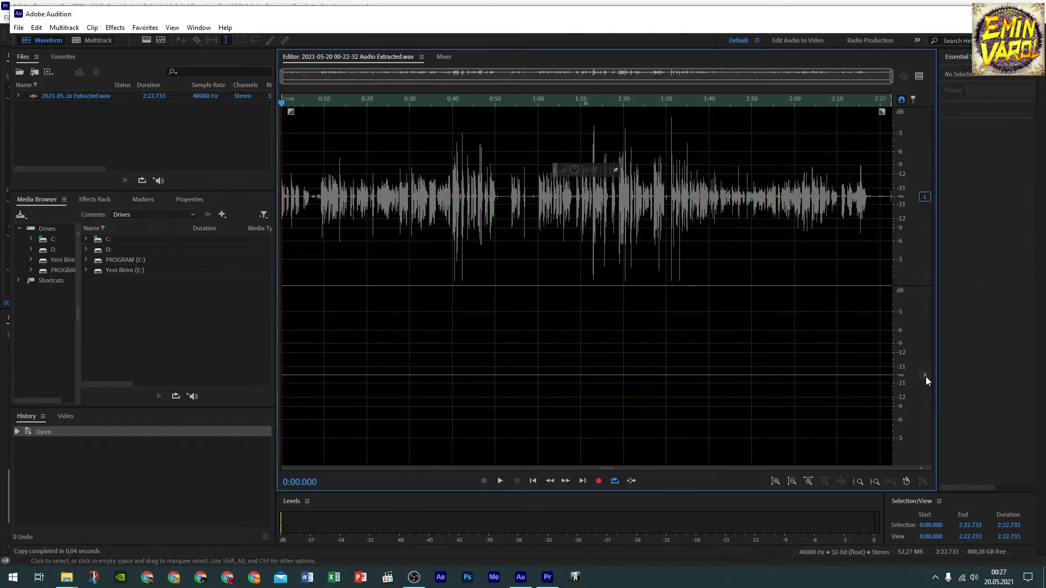
left_click(925, 376)
right_click(579, 313)
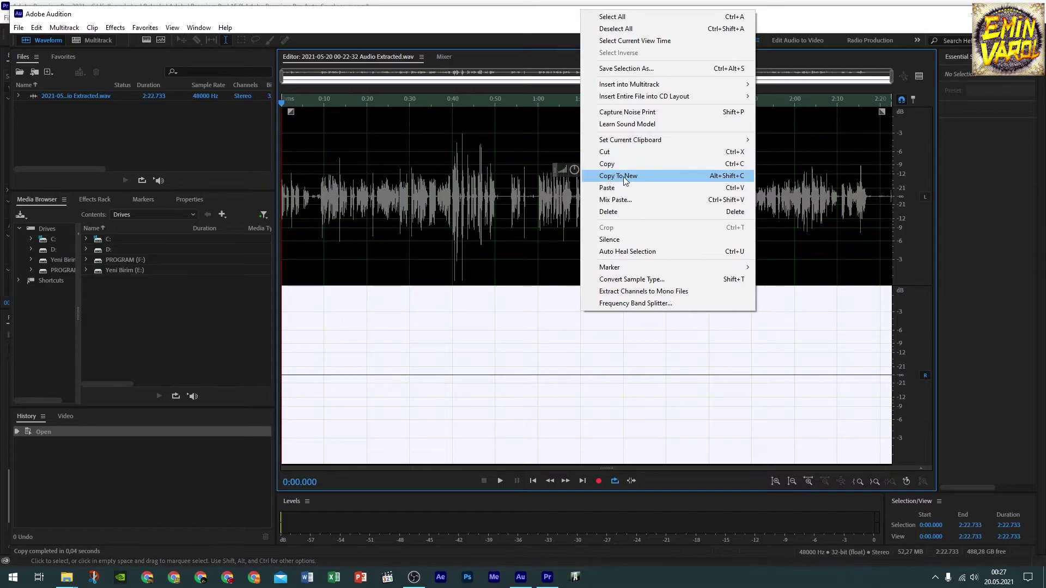
left_click(639, 191)
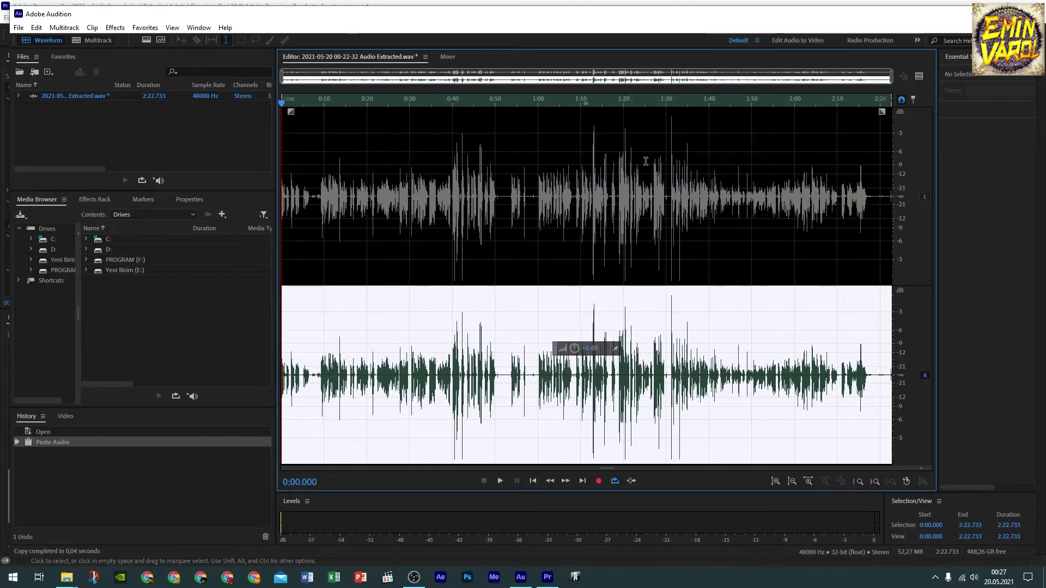
left_click(924, 197)
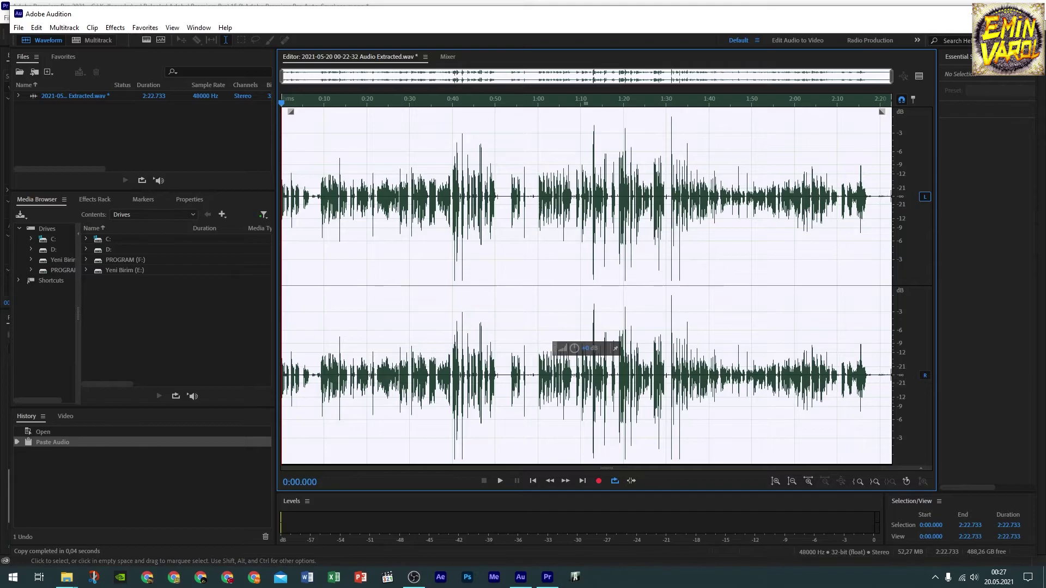
Step: Close Adobe Audition and save the changes to the extracted audio, returning to the Premiere Pro timeline
left_click(1024, 13)
left_click(516, 303)
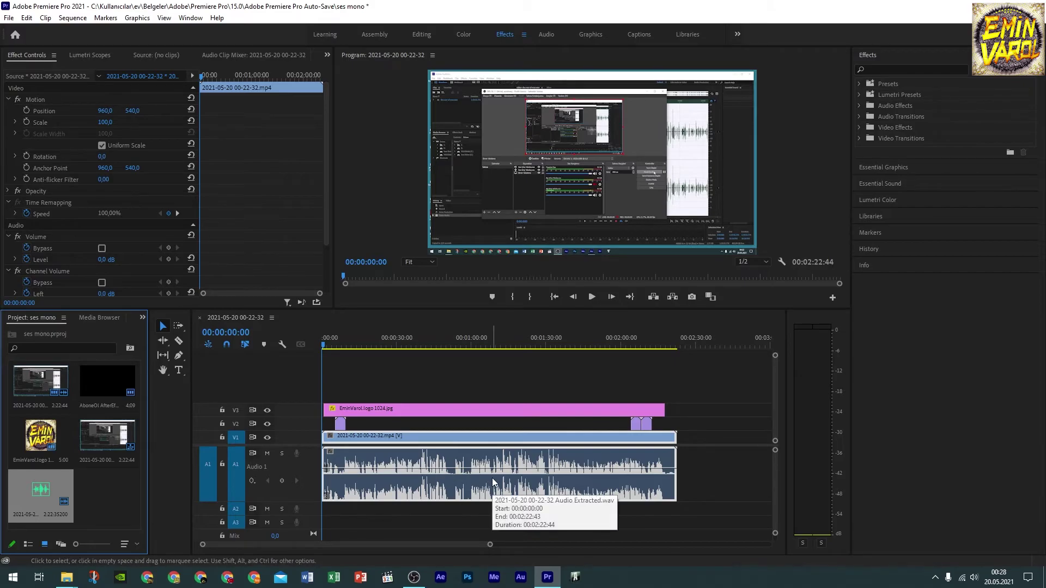
left_click(414, 577)
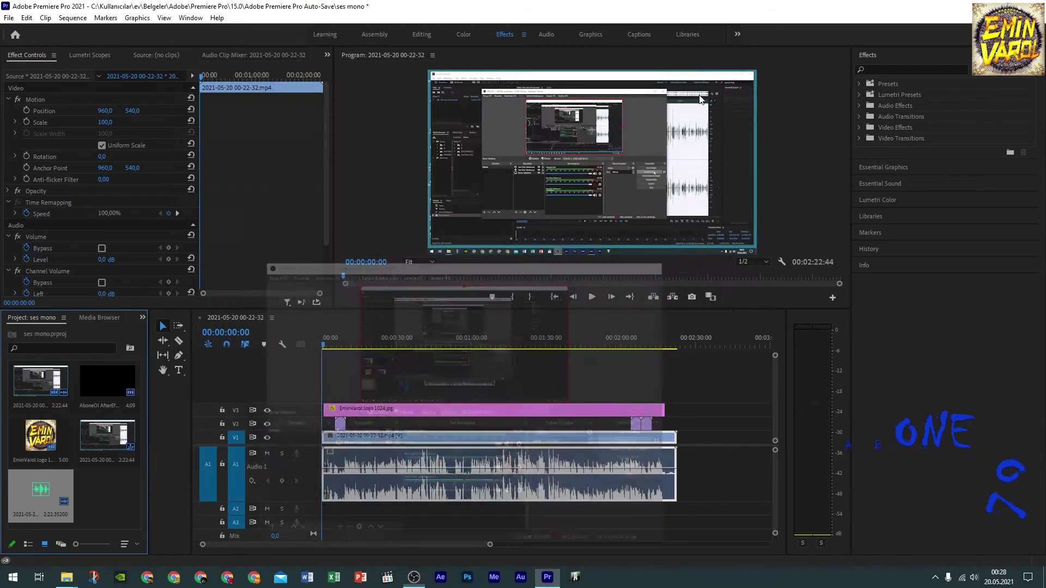
left_click(537, 488)
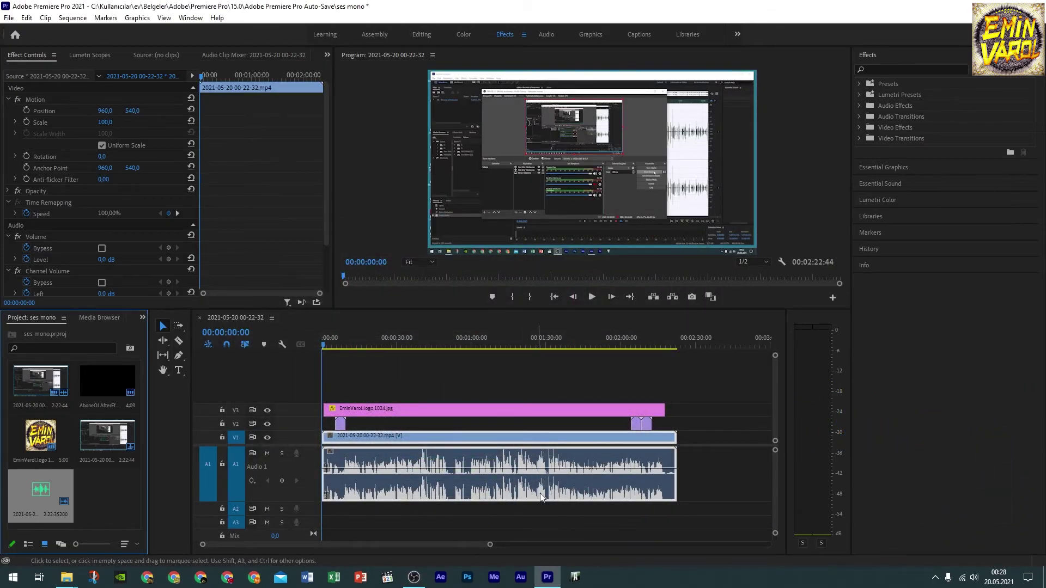